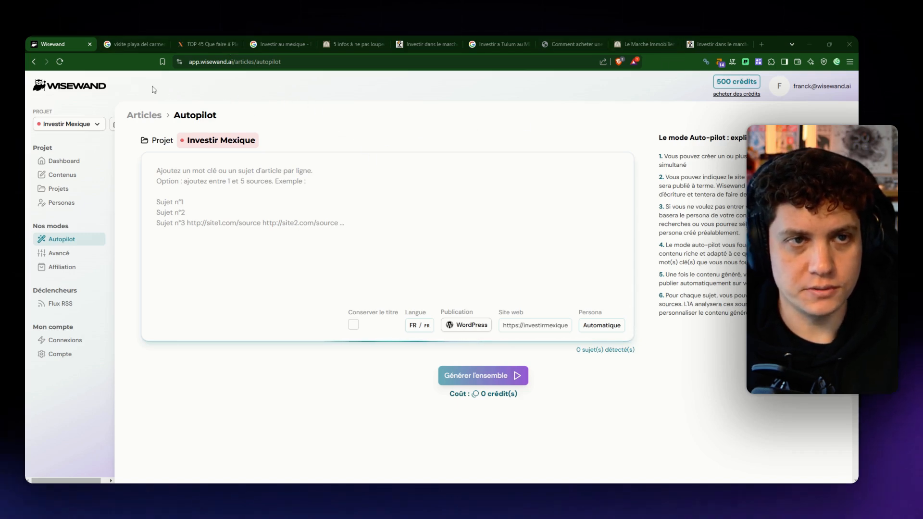
# Enter "Que faire à Playa del Carmen ? Idées de visites" as the first article subject and enable keeping the title
pyautogui.click(219, 193)
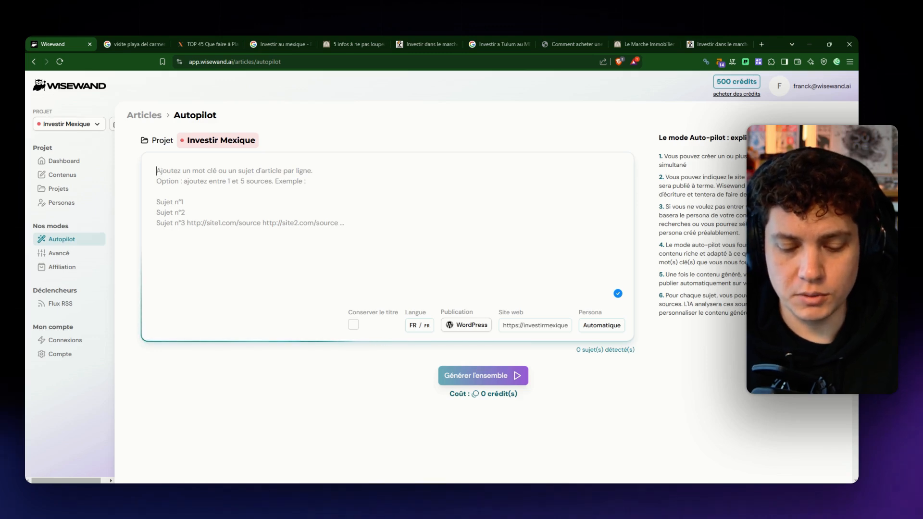
pyautogui.write('Que faire à Play')
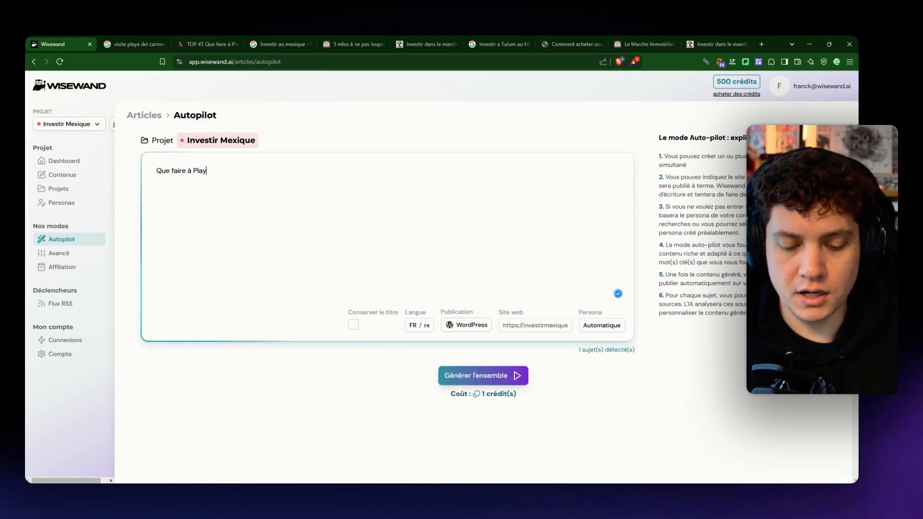
pyautogui.write('a del carmen')
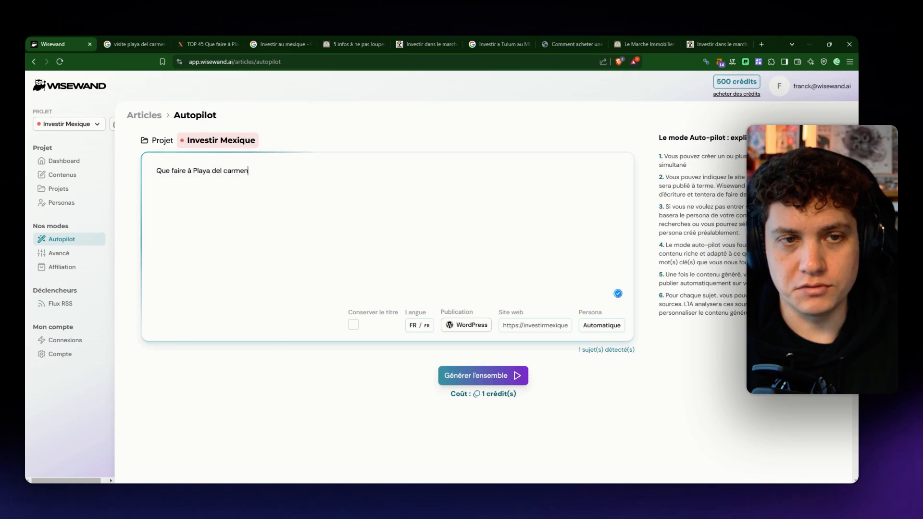
pyautogui.press('BackSpace')
pyautogui.press('BackSpace')
pyautogui.press('BackSpace')
pyautogui.press('BackSpace')
pyautogui.press('BackSpace')
pyautogui.press('BackSpace')
pyautogui.write('C')
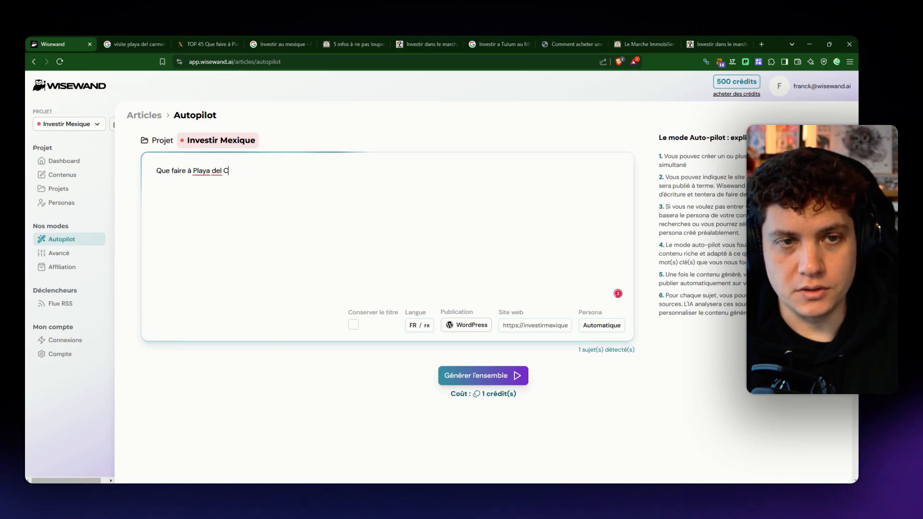
pyautogui.write('armen ?')
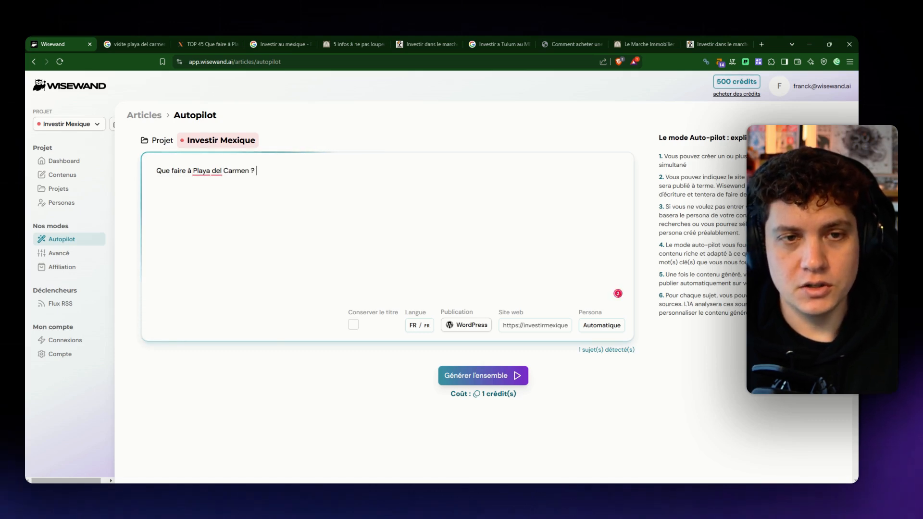
pyautogui.write(' Idé')
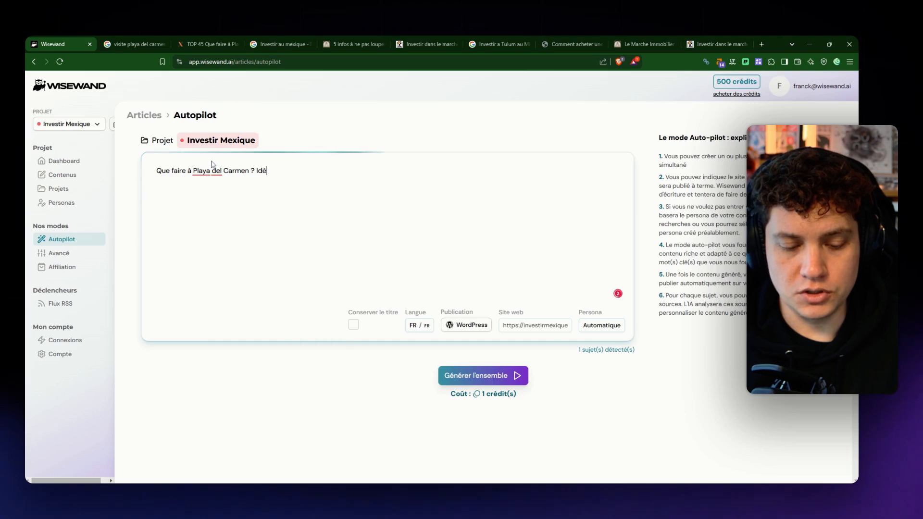
pyautogui.write('es de visites')
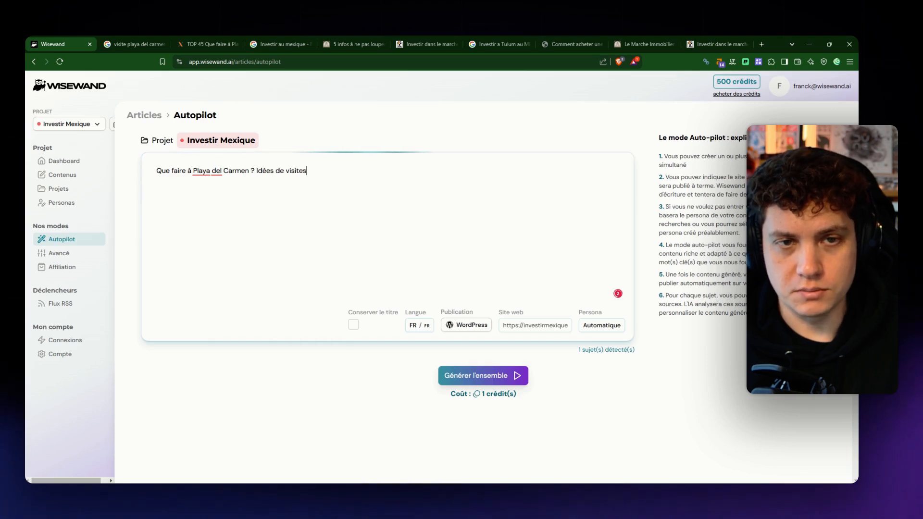
pyautogui.click(354, 325)
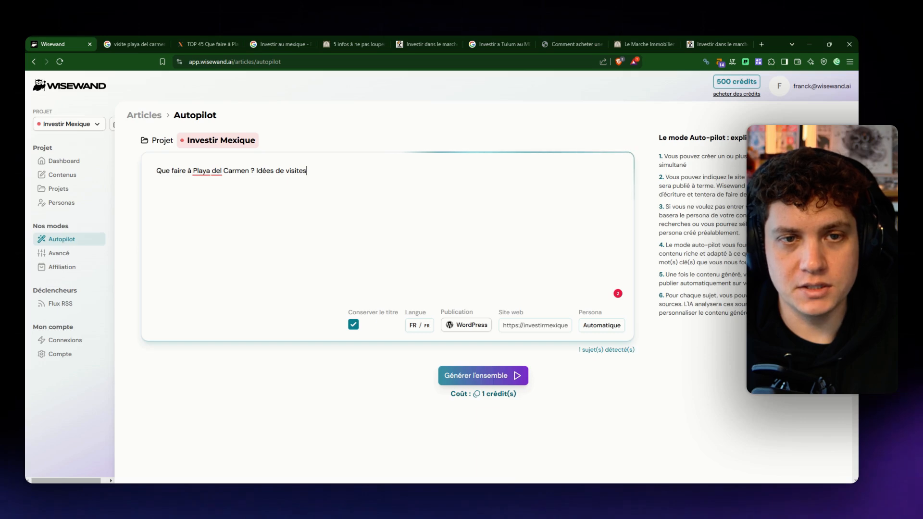
pyautogui.click(142, 41)
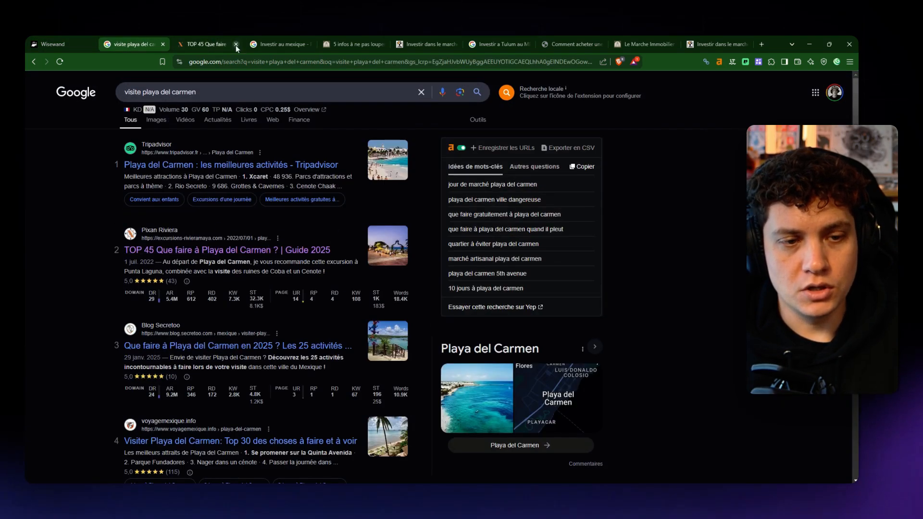
pyautogui.click(235, 44)
pyautogui.scroll(-5, 211, 259)
pyautogui.scroll(-15, 211, 259)
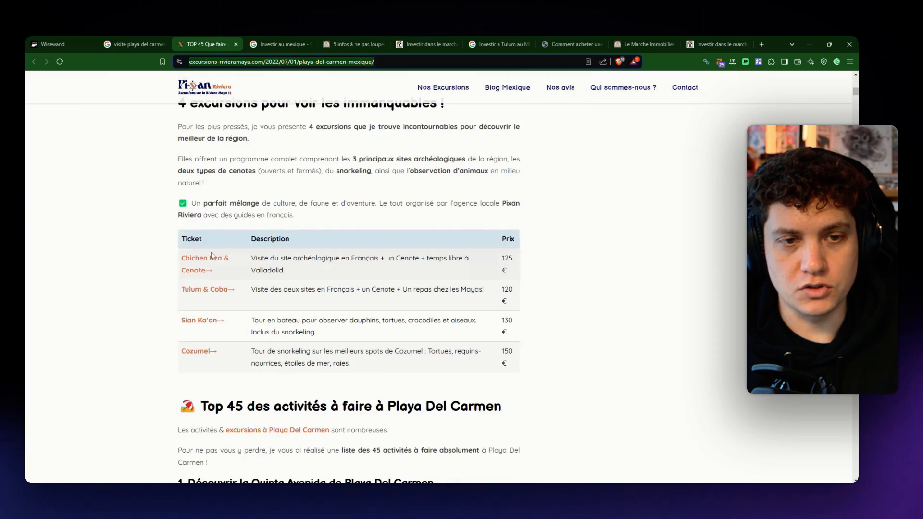
pyautogui.scroll(15, 212, 257)
pyautogui.click(62, 44)
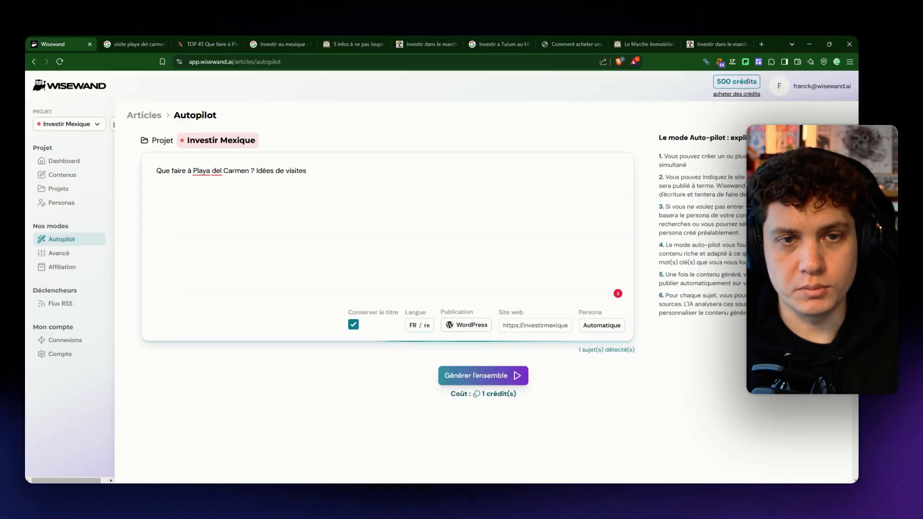
pyautogui.write('https://excursions-rivieramaya.com/2022/07/01/playa-del-carmen-mexique/')
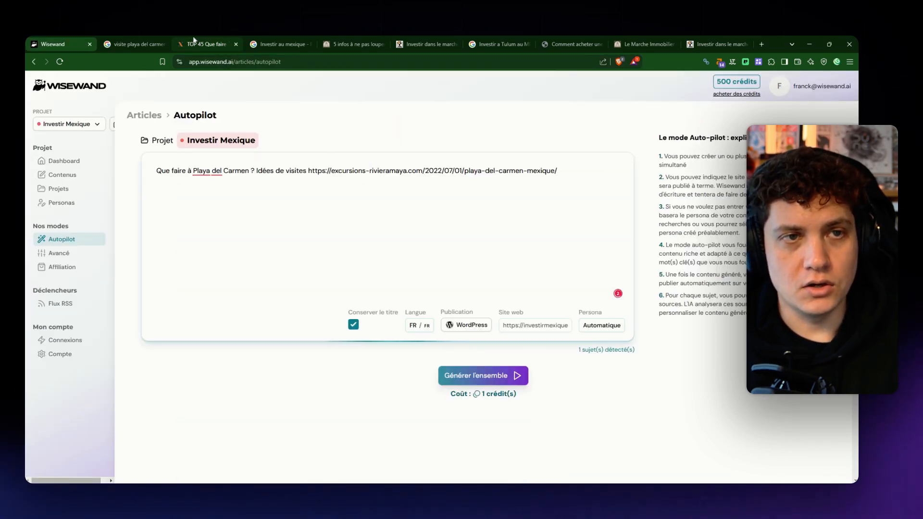
pyautogui.click(134, 44)
pyautogui.scroll(-1, 255, 282)
pyautogui.middleClick(228, 303)
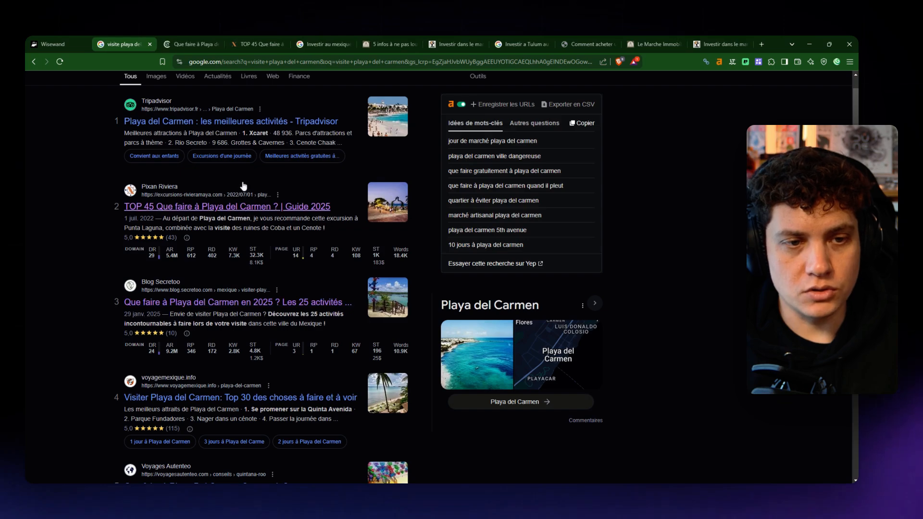
pyautogui.click(190, 44)
pyautogui.scroll(-20, 354, 288)
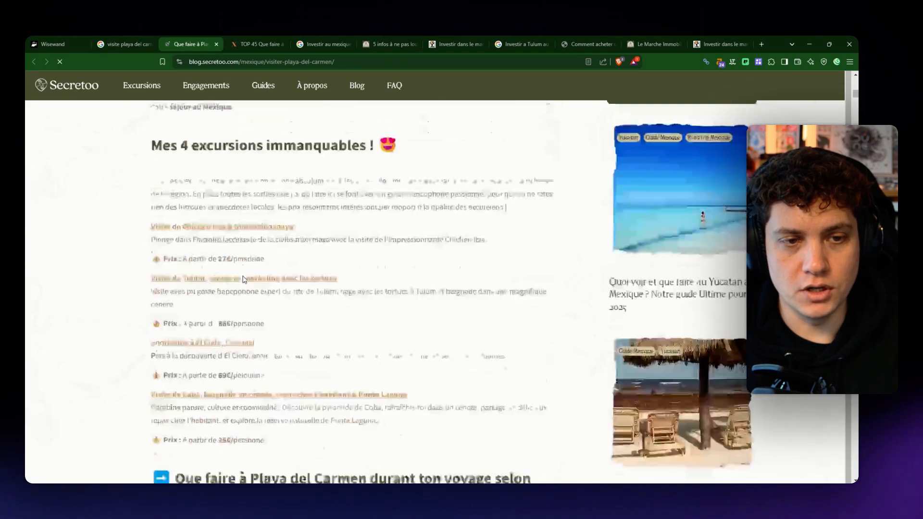
pyautogui.click(230, 61)
pyautogui.hotkey('ctrl', 'c')
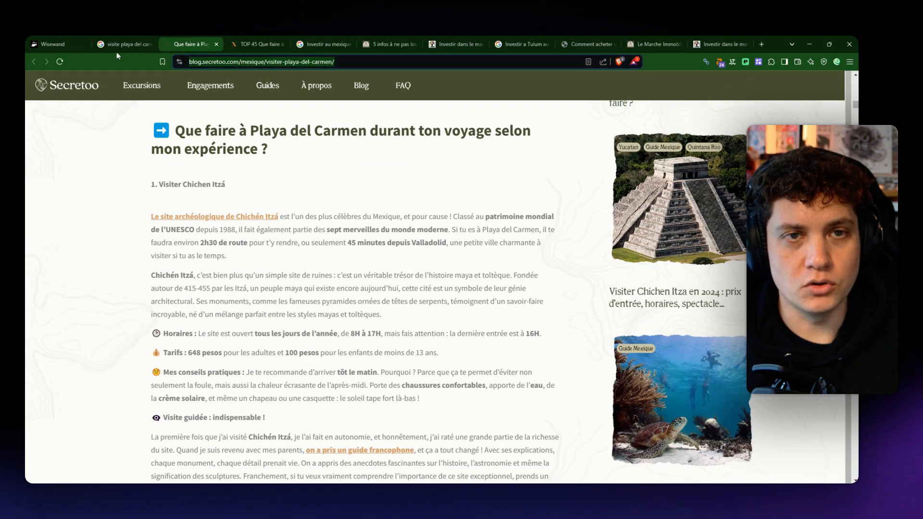
pyautogui.click(62, 44)
pyautogui.hotkey('ctrl', 'v')
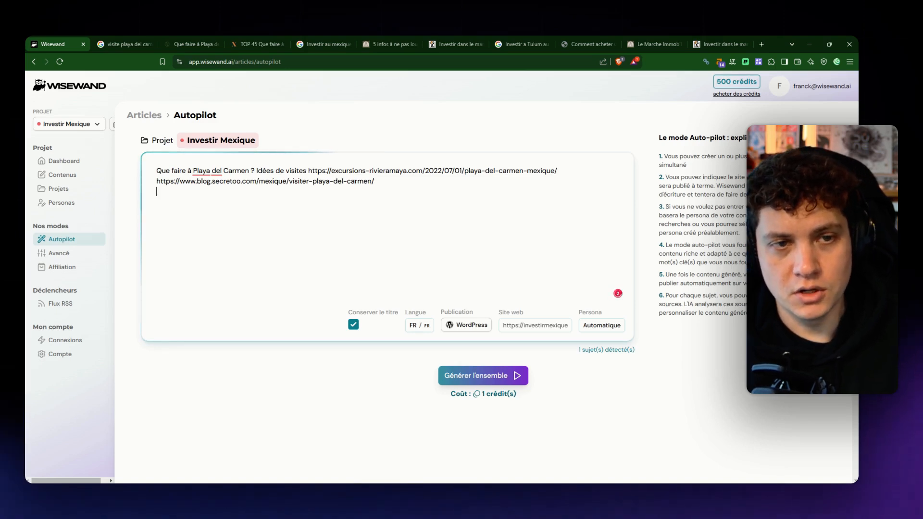
# Consult the open pages on investing in Mexico and add the subject "Investir au Mexique : Les infos essentielles à connaitre avant d'acheter" on a new line
pyautogui.press('Return')
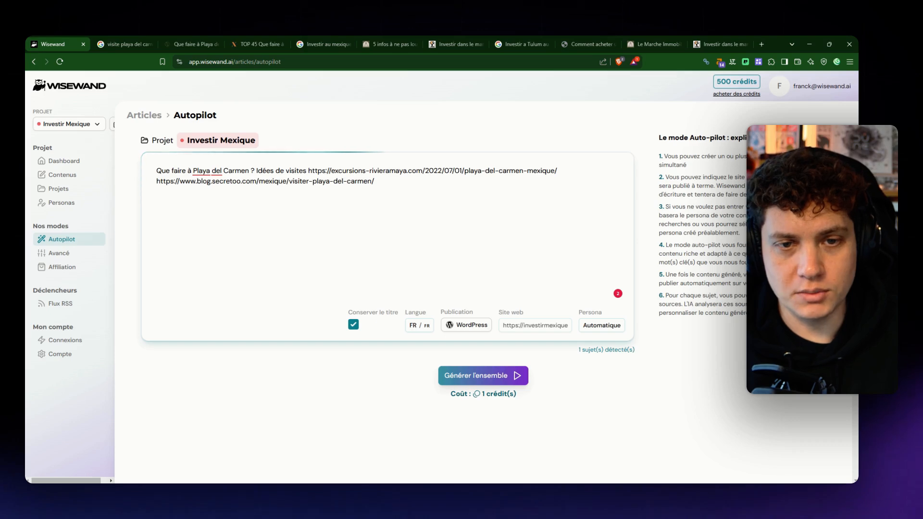
pyautogui.click(323, 45)
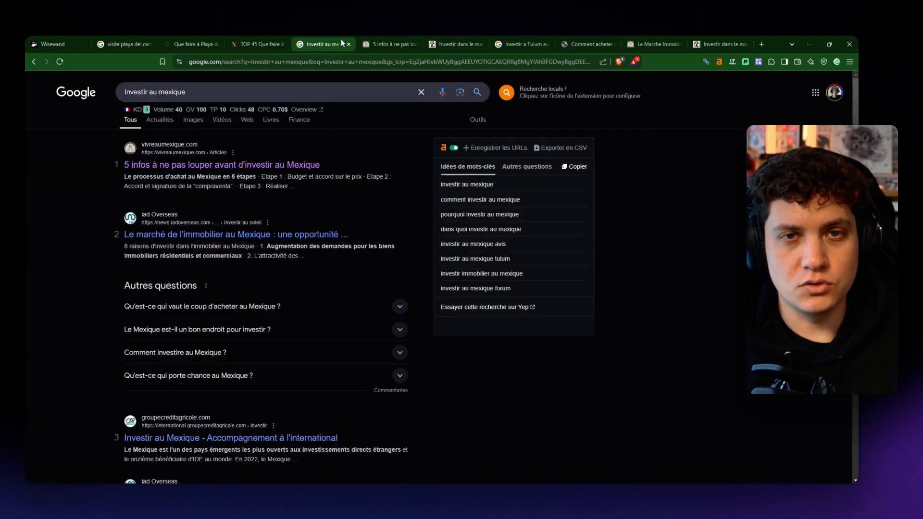
pyautogui.click(53, 44)
pyautogui.click(431, 44)
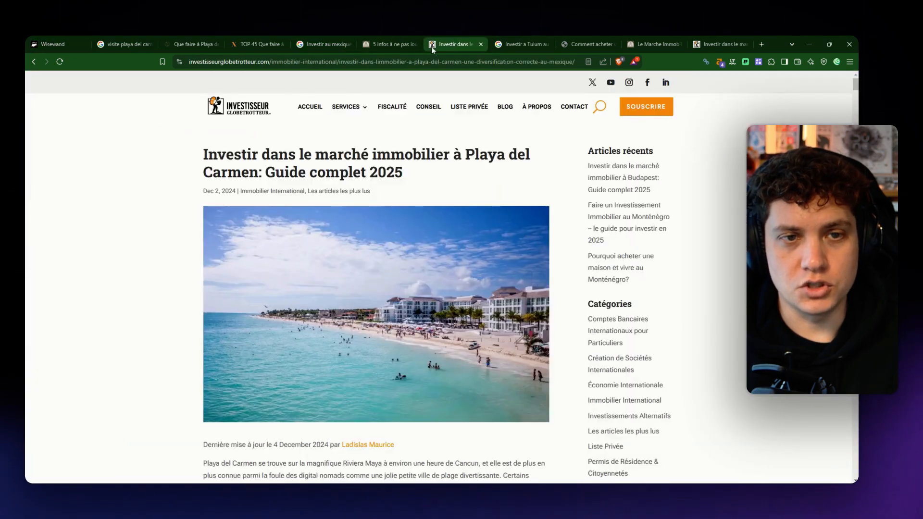
pyautogui.click(390, 44)
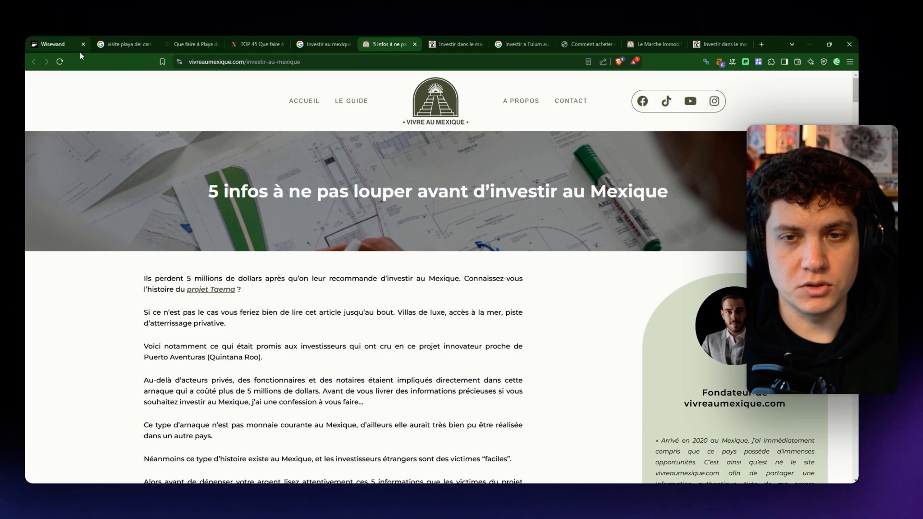
pyautogui.click(61, 39)
pyautogui.write('vestir au Mexique : Les info')
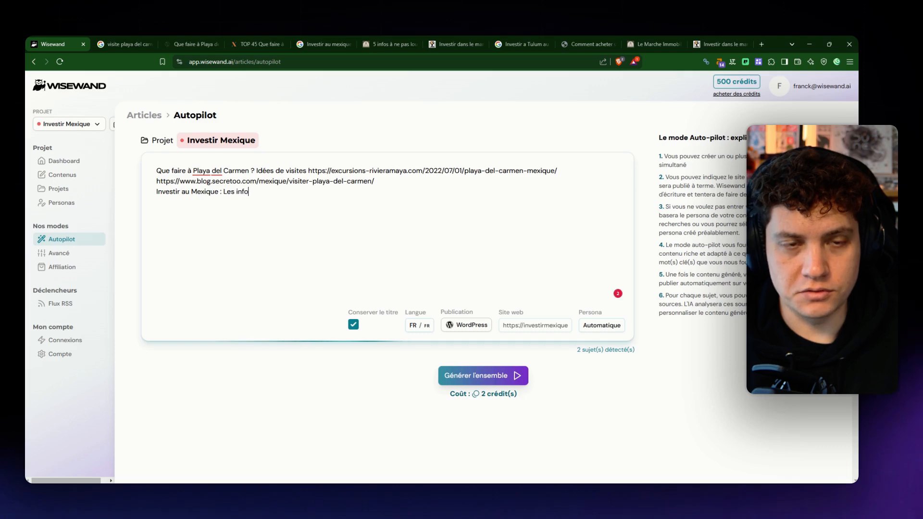
pyautogui.write('s essenti')
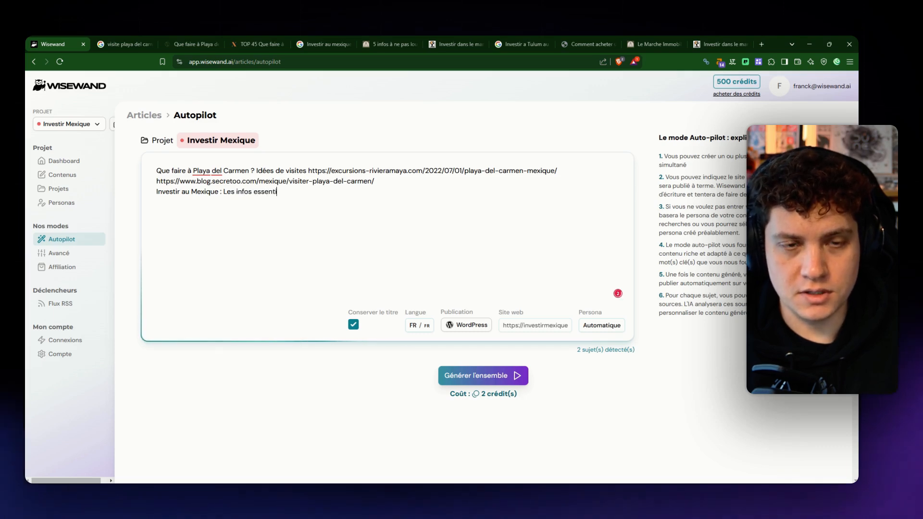
pyautogui.write('elles à connaitre')
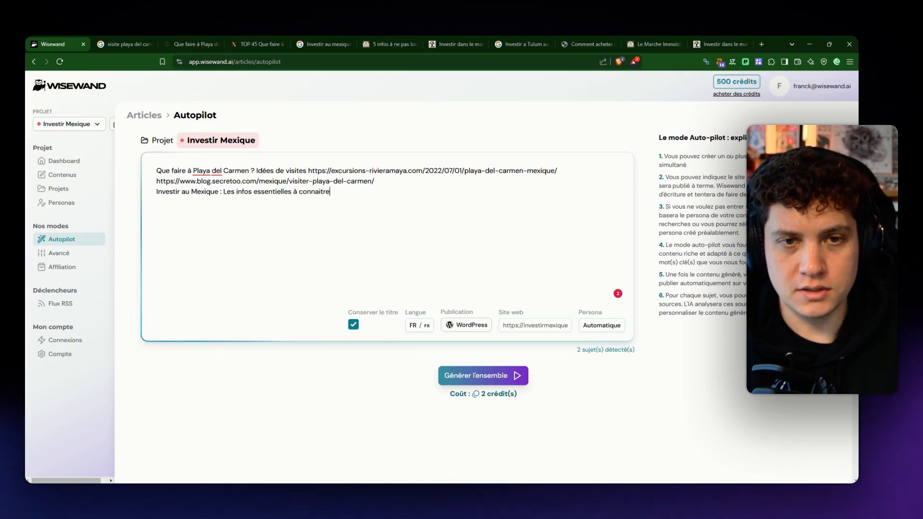
pyautogui.write(" avant d'acheter")
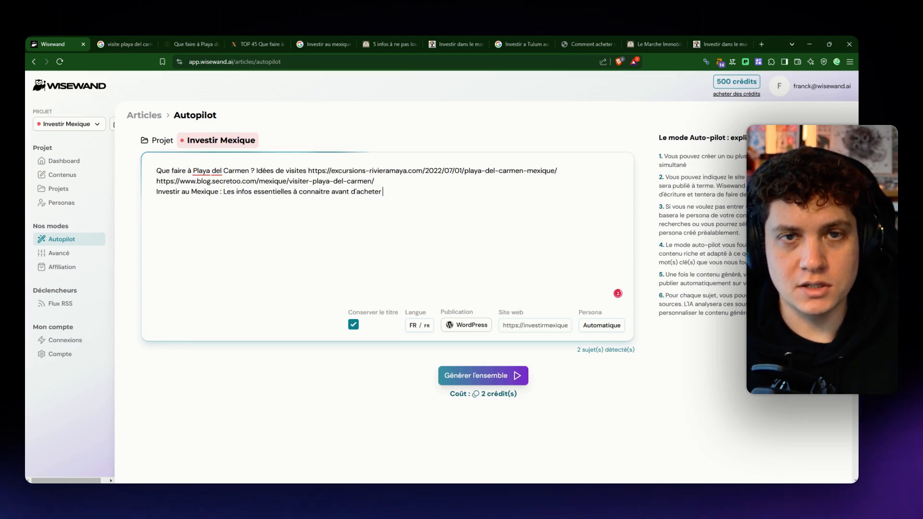
pyautogui.click(389, 44)
pyautogui.click(308, 62)
pyautogui.hotkey('ctrl', 'c')
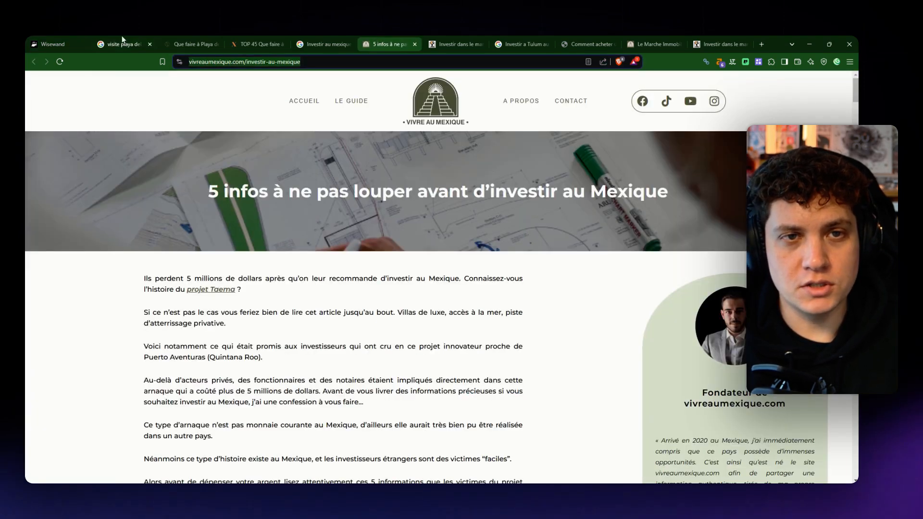
pyautogui.click(86, 43)
pyautogui.hotkey('ctrl', 'v')
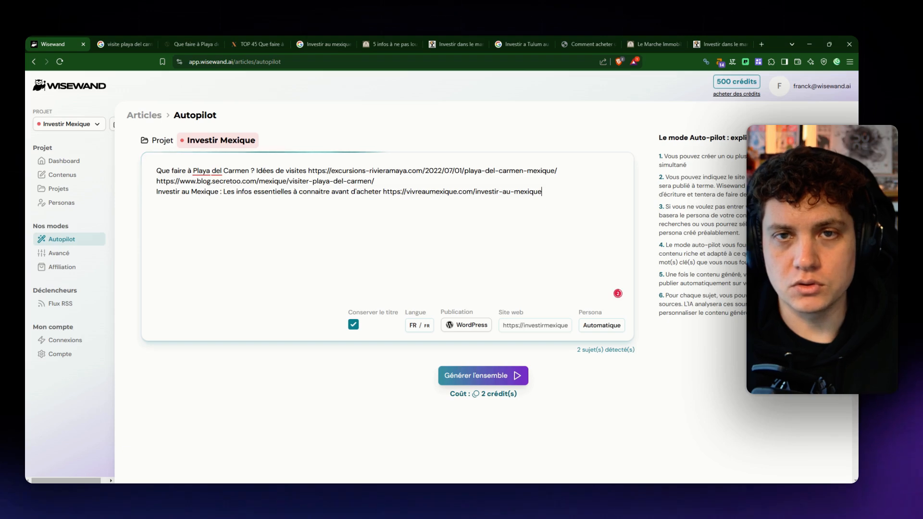
# Check the Playa del Carmen property guide and add a third subject line, "Investir en Immobilier à Playa Del Carmen : Les informations essentielles"
pyautogui.click(456, 43)
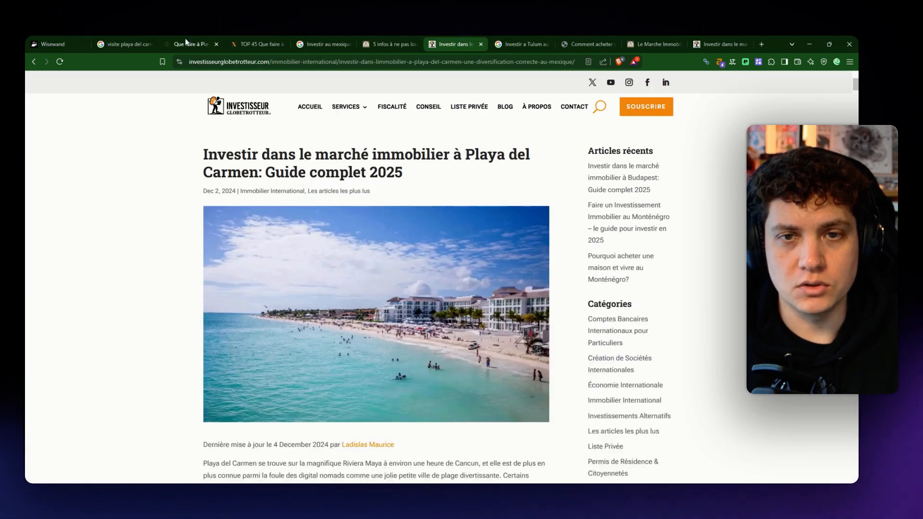
pyautogui.click(53, 44)
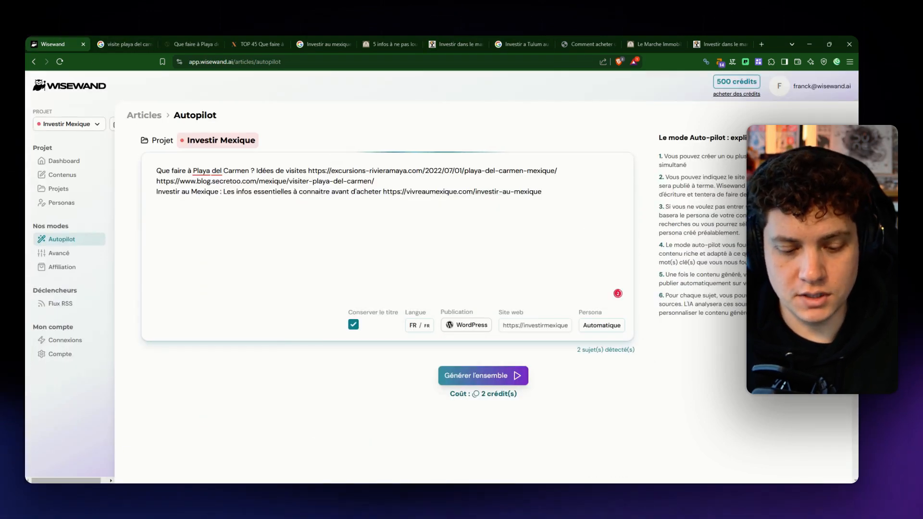
pyautogui.press('Return')
pyautogui.write('Investir à')
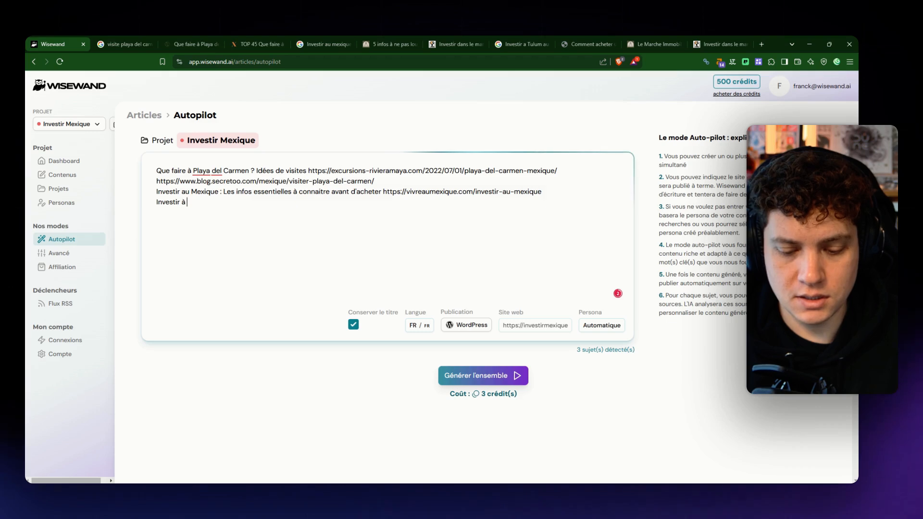
pyautogui.press('BackSpace')
pyautogui.press('BackSpace')
pyautogui.write('en Immobi')
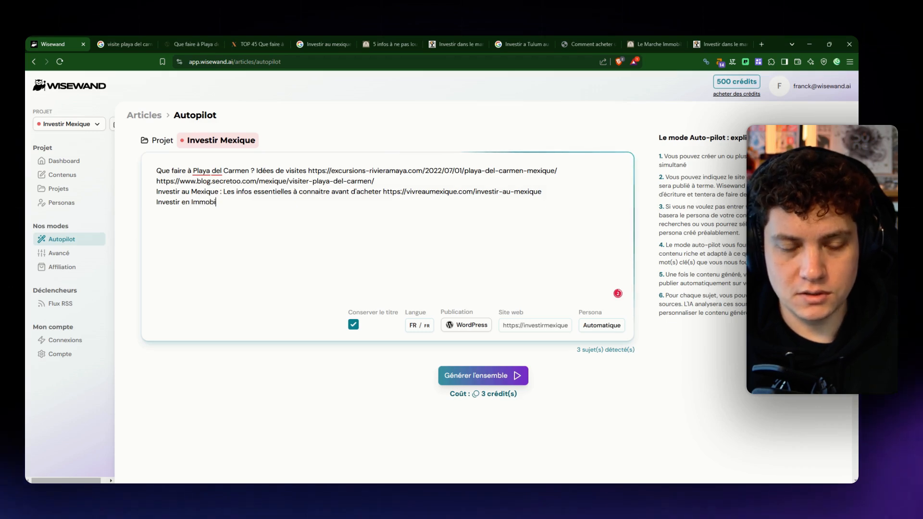
pyautogui.write('lier à PLaya ')
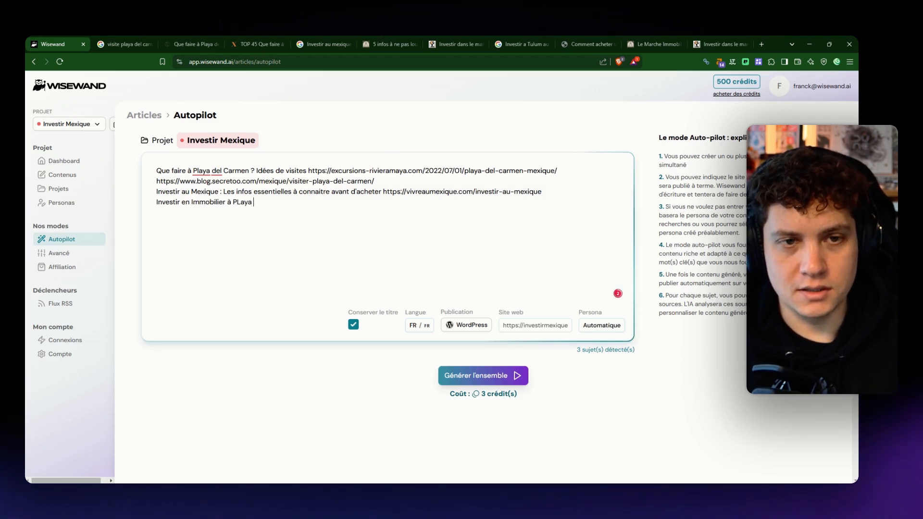
pyautogui.write('Del Carmen')
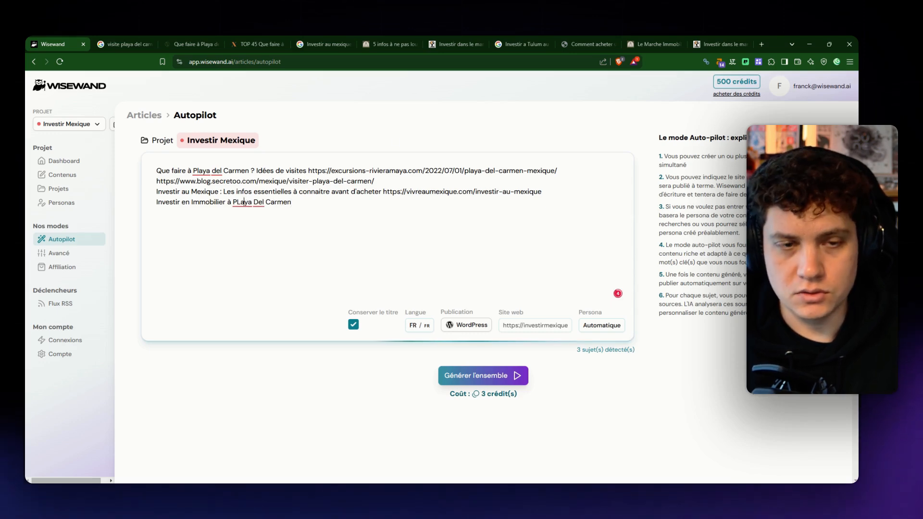
pyautogui.press('BackSpace')
pyautogui.write('l')
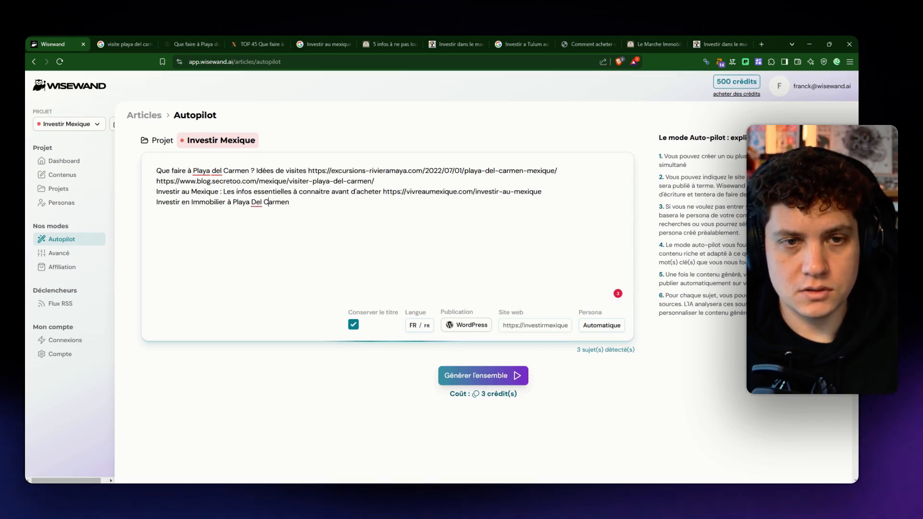
pyautogui.write(' Carmen : Les info')
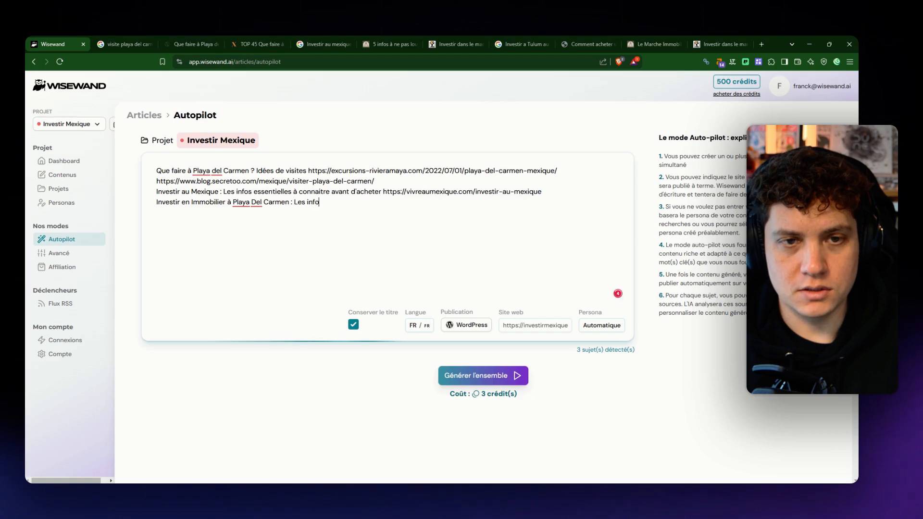
pyautogui.write('rmations essentielles')
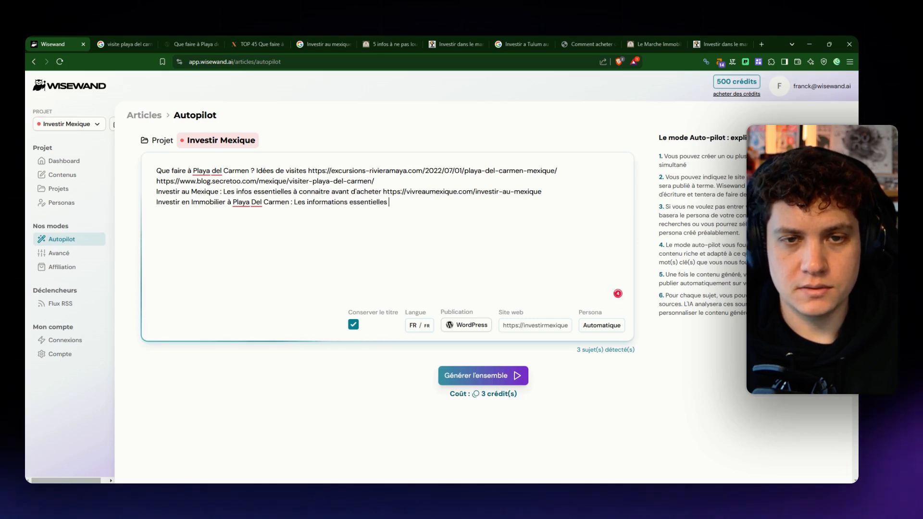
pyautogui.click(448, 43)
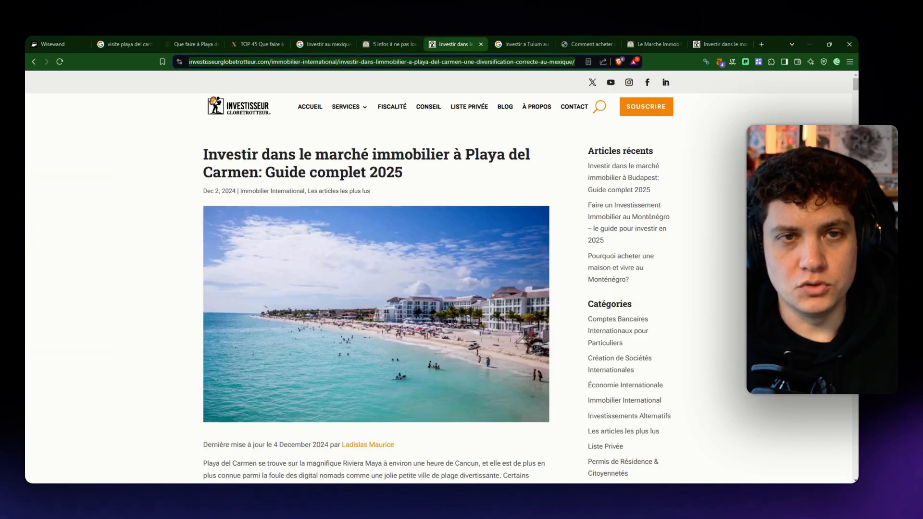
pyautogui.click(47, 39)
pyautogui.hotkey('ctrl', 'v')
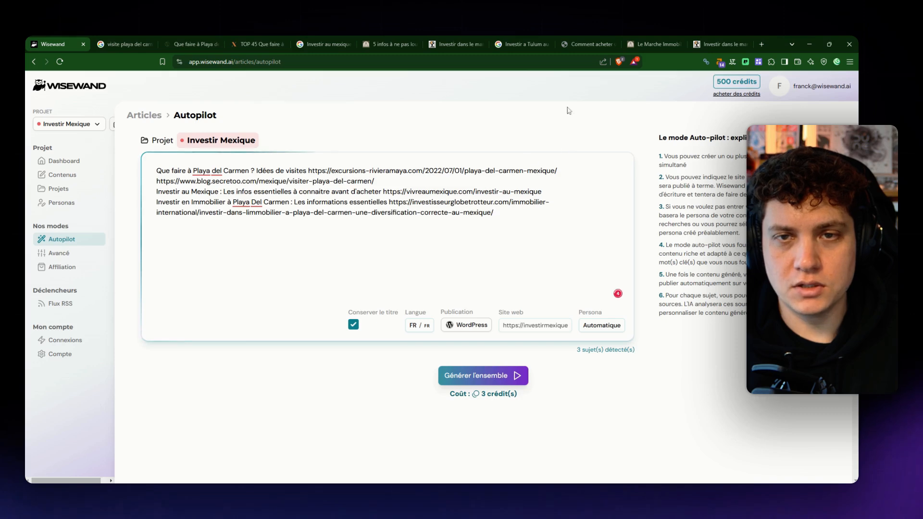
# Add a fourth subject on a new line, "Investir à Tulum au Mexique : Ce qu'il faut savoir"
pyautogui.press('Return')
pyautogui.write('Inv')
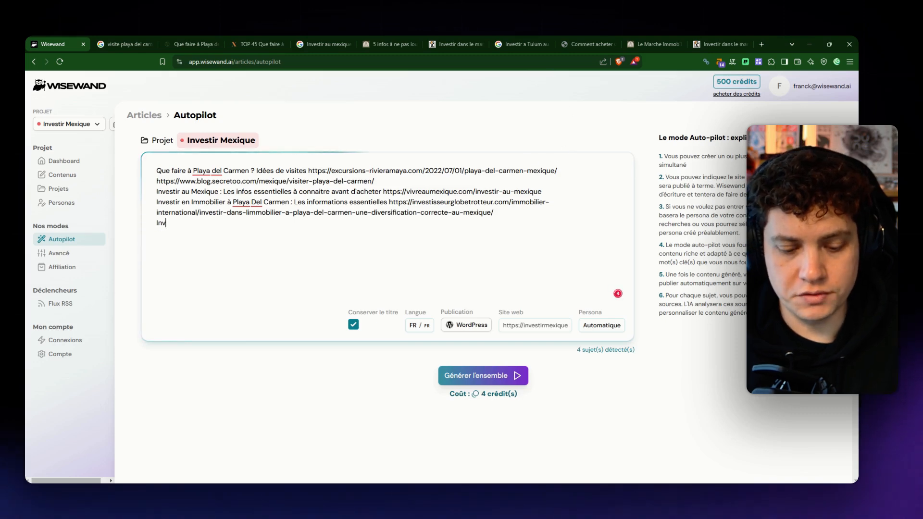
pyautogui.write('estir')
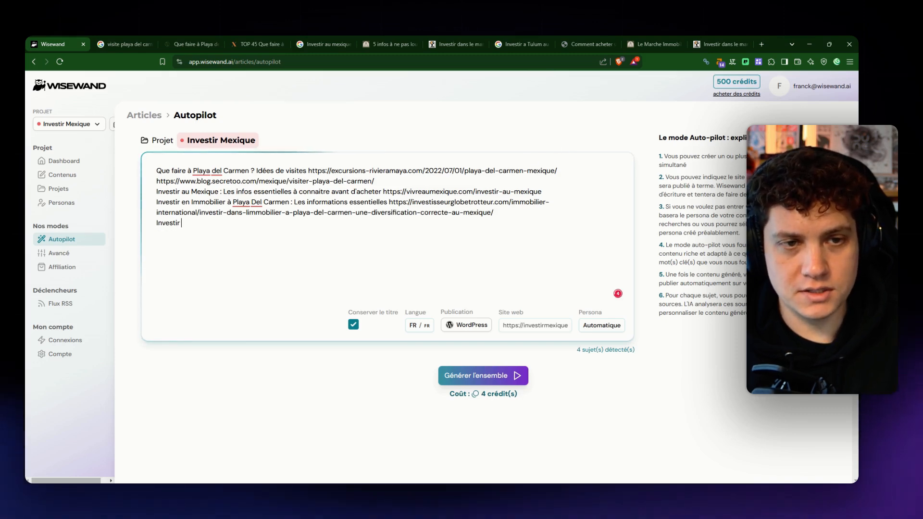
pyautogui.write(' à Tu')
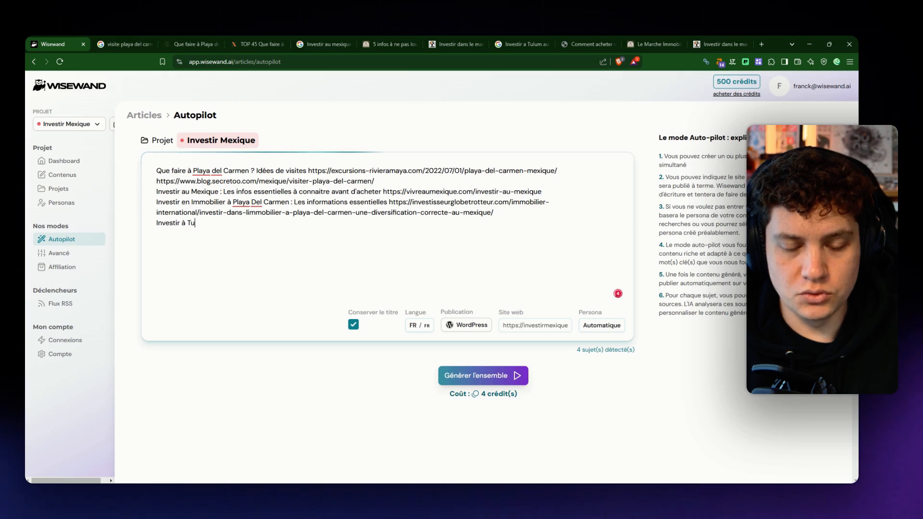
pyautogui.write('lum au Mex')
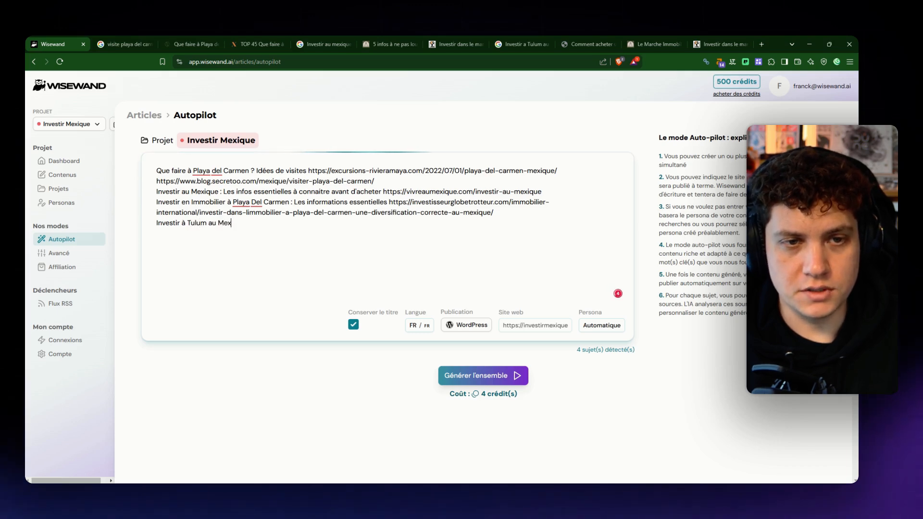
pyautogui.write('ique : Ce')
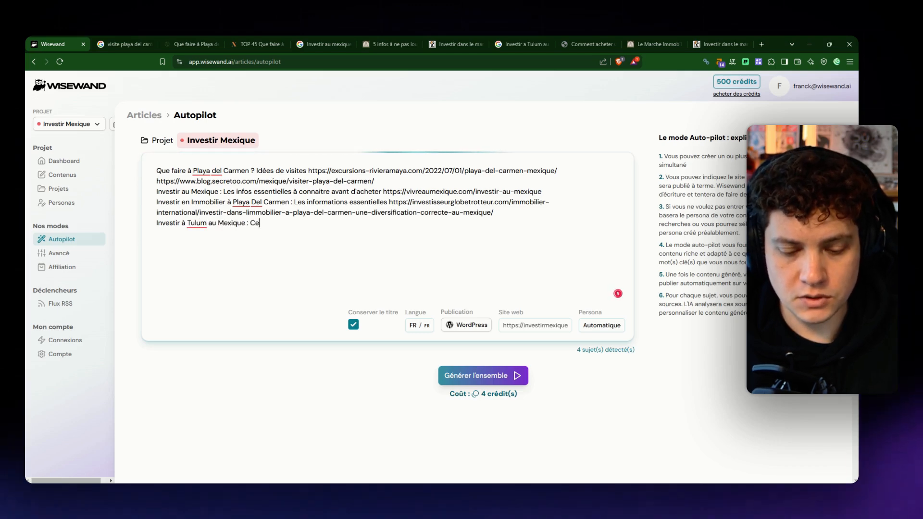
pyautogui.write(" qu'il faut savoir")
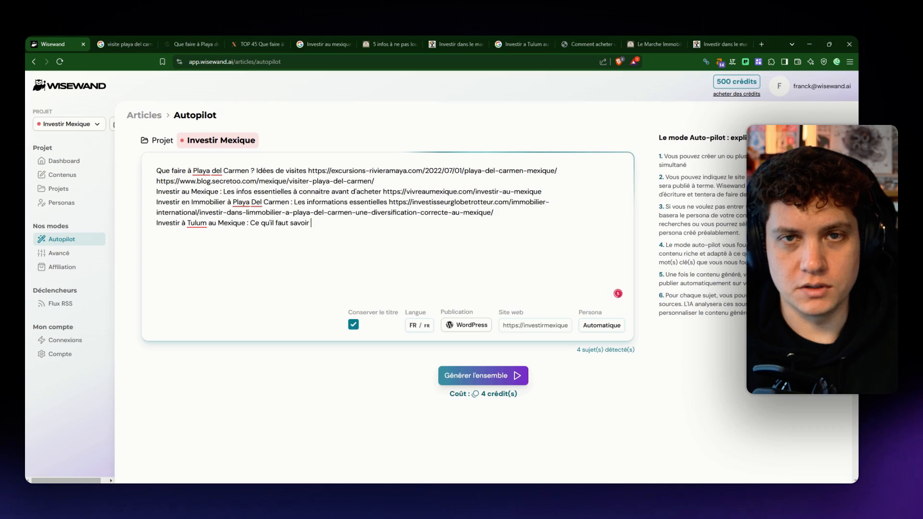
pyautogui.click(534, 42)
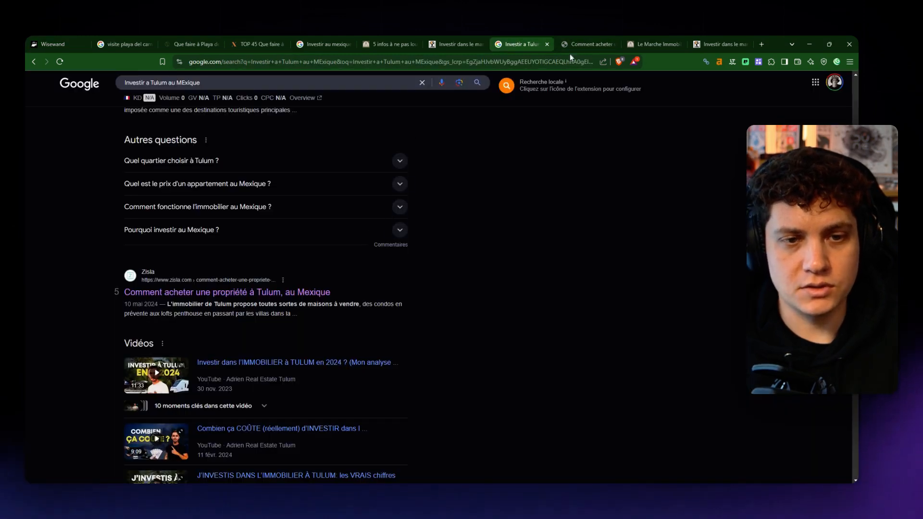
pyautogui.click(581, 45)
pyautogui.click(322, 65)
pyautogui.hotkey('ctrl', 'c')
pyautogui.click(60, 44)
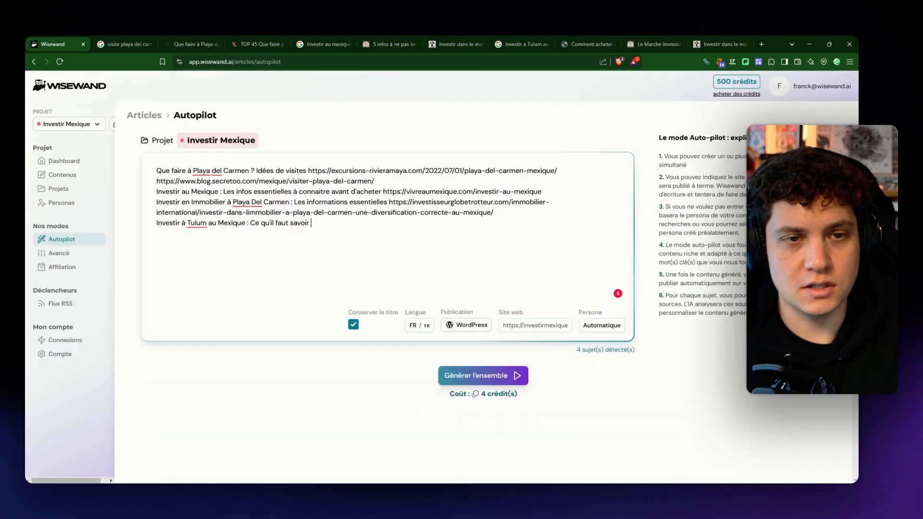
pyautogui.hotkey('ctrl', 'v')
pyautogui.click(648, 43)
pyautogui.click(322, 61)
pyautogui.hotkey('ctrl', 'c')
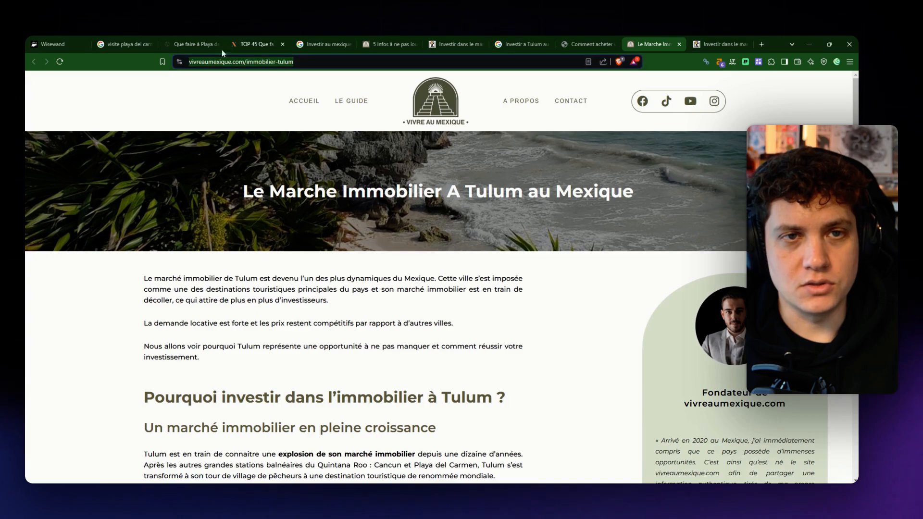
pyautogui.click(53, 45)
pyautogui.hotkey('ctrl', 'v')
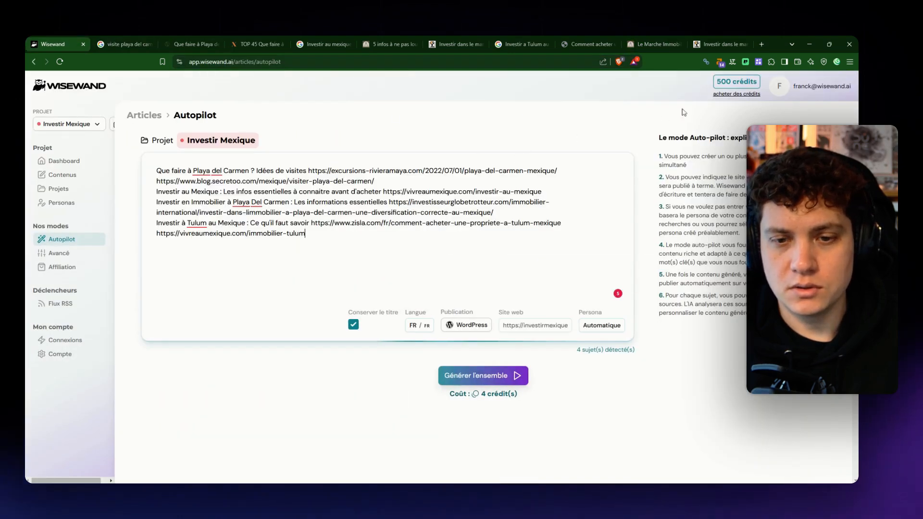
pyautogui.click(719, 44)
pyautogui.hotkey('ctrl', 'c')
pyautogui.click(52, 44)
pyautogui.hotkey('ctrl', 'v')
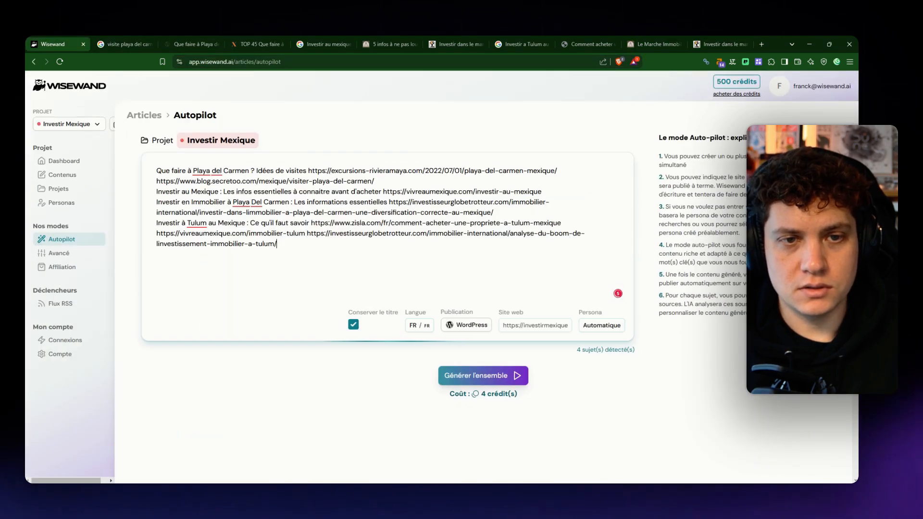
# Add a fifth subject on a new line, "Investir à Mexico : Est-ce risqué ?", without any source URL
pyautogui.press('Return')
pyautogui.write('Investir')
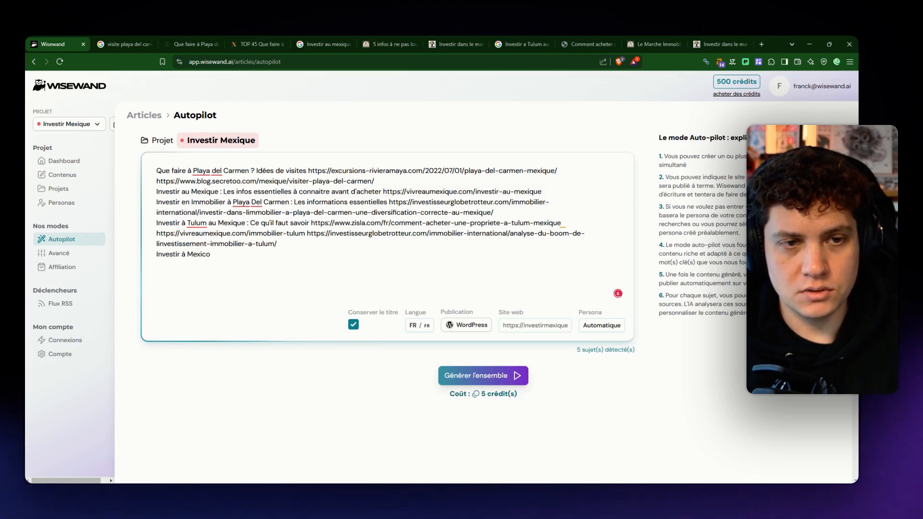
pyautogui.write('à Mexico')
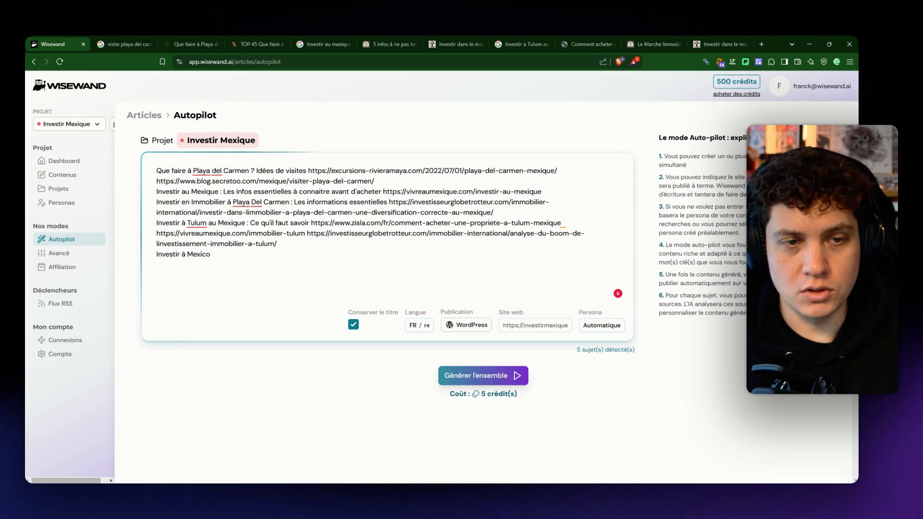
pyautogui.write(' :')
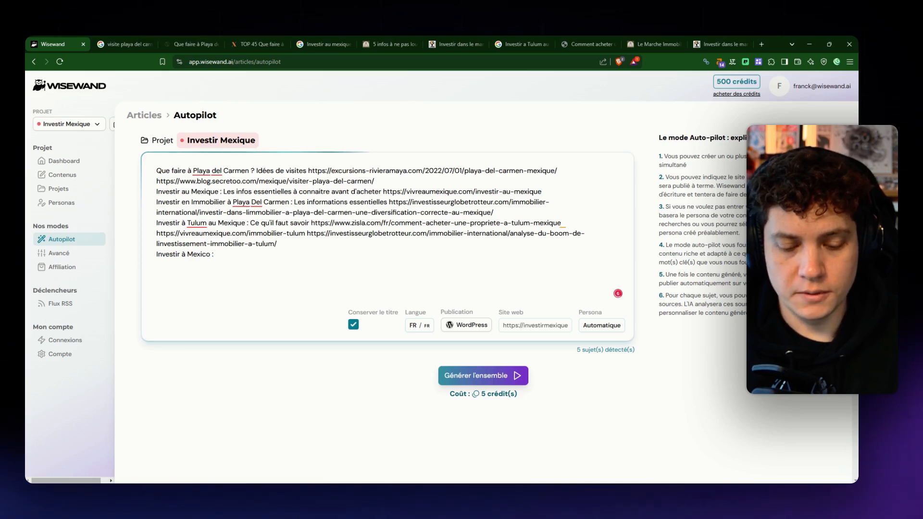
pyautogui.write(' Estr-ce ris')
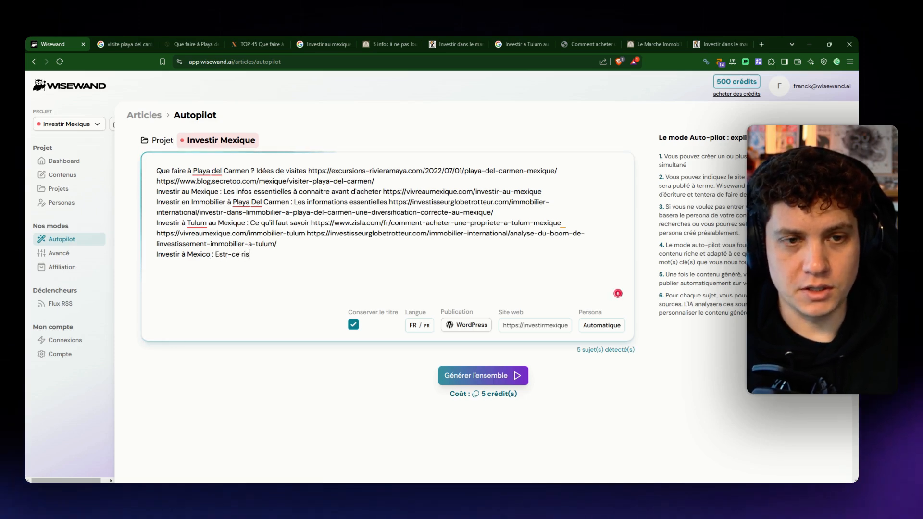
pyautogui.press('BackSpace')
pyautogui.press('BackSpace')
pyautogui.press('BackSpace')
pyautogui.press('BackSpace')
pyautogui.press('BackSpace')
pyautogui.press('BackSpace')
pyautogui.press('BackSpace')
pyautogui.press('BackSpace')
pyautogui.write('-ce ')
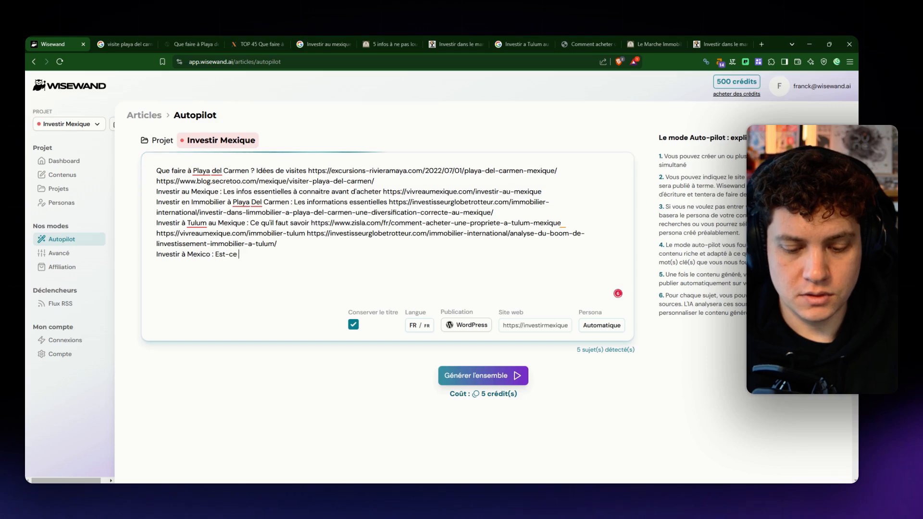
pyautogui.write('risqué ?')
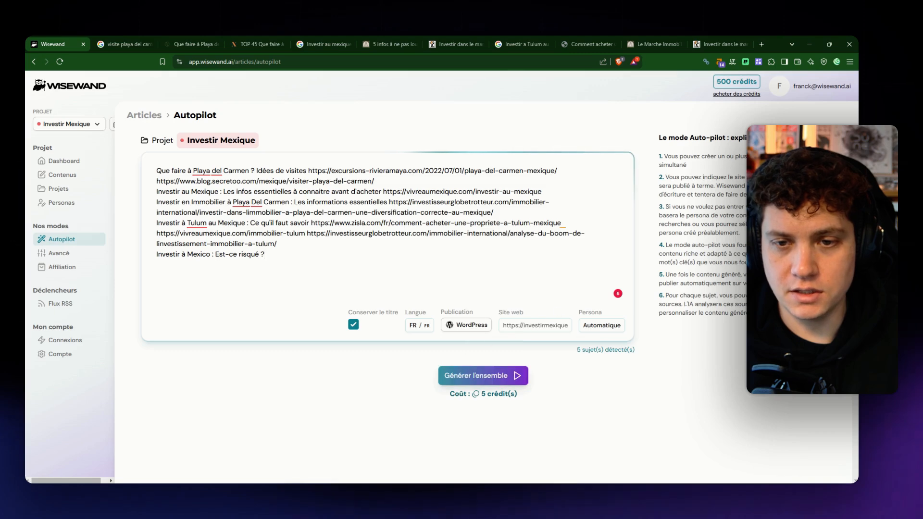
# Set the batch's writing style to the "Style Wizards" persona instead of automatic and save the choice
pyautogui.click(597, 330)
pyautogui.click(393, 327)
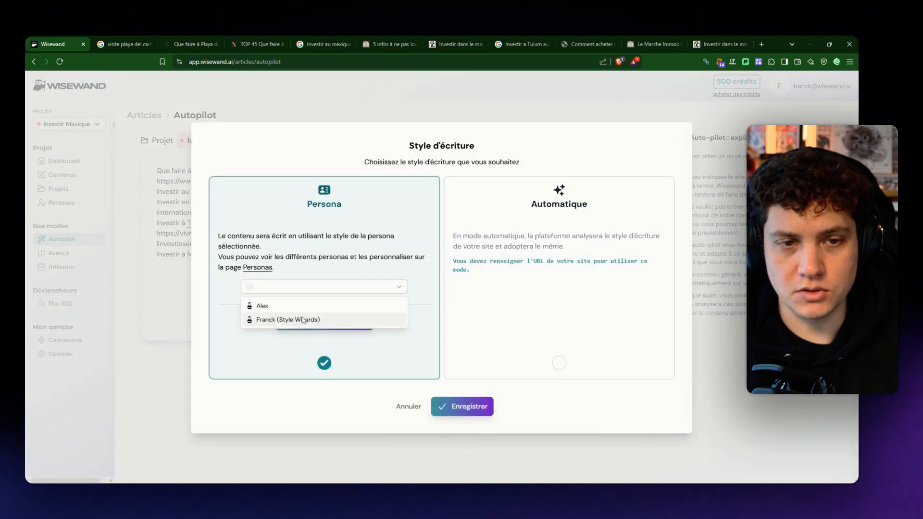
pyautogui.click(314, 319)
pyautogui.click(464, 408)
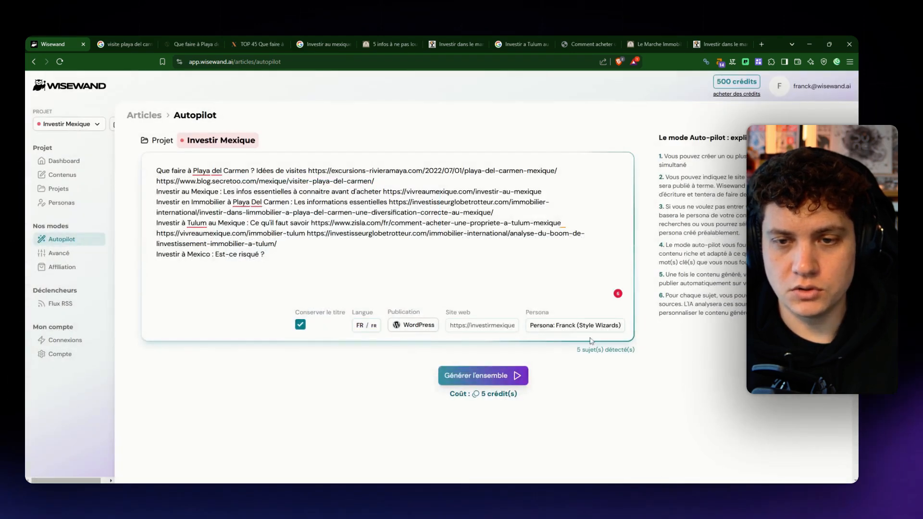
# Validate the WordPress publication settings for the Investir Mexique site and launch generation of the whole batch
pyautogui.click(416, 325)
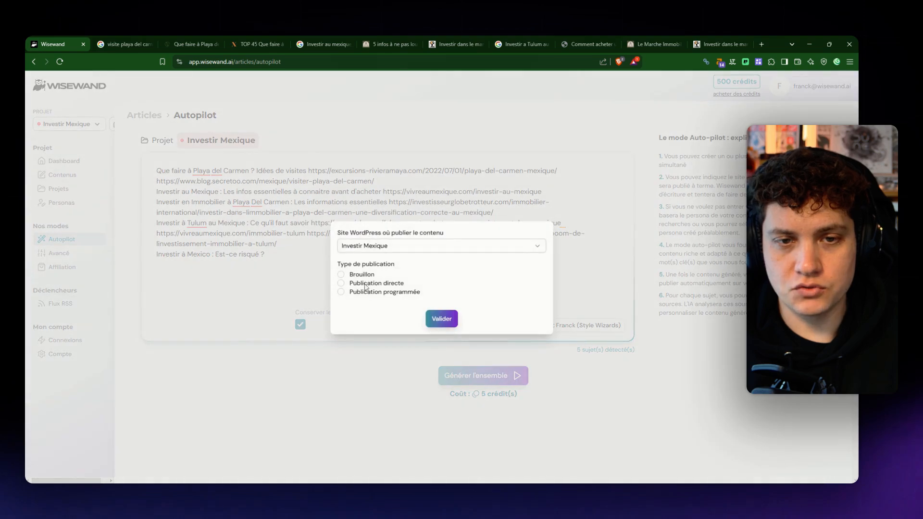
pyautogui.click(441, 319)
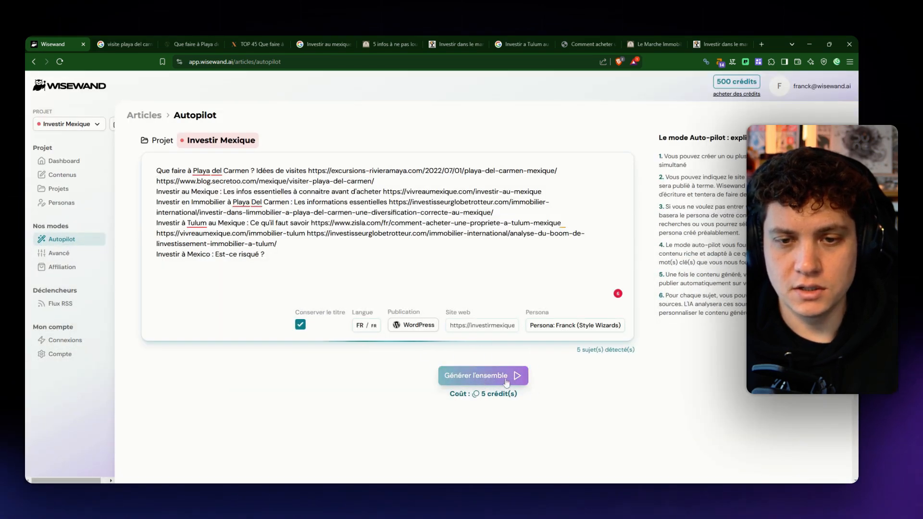
pyautogui.click(483, 375)
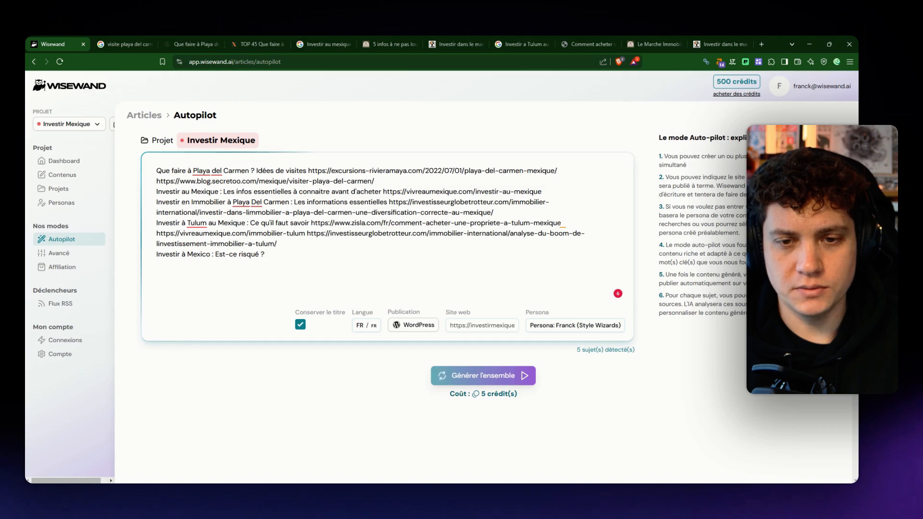
# Open the Investir Mexique project's content list and refresh it to check the articles' generation status
pyautogui.click(62, 175)
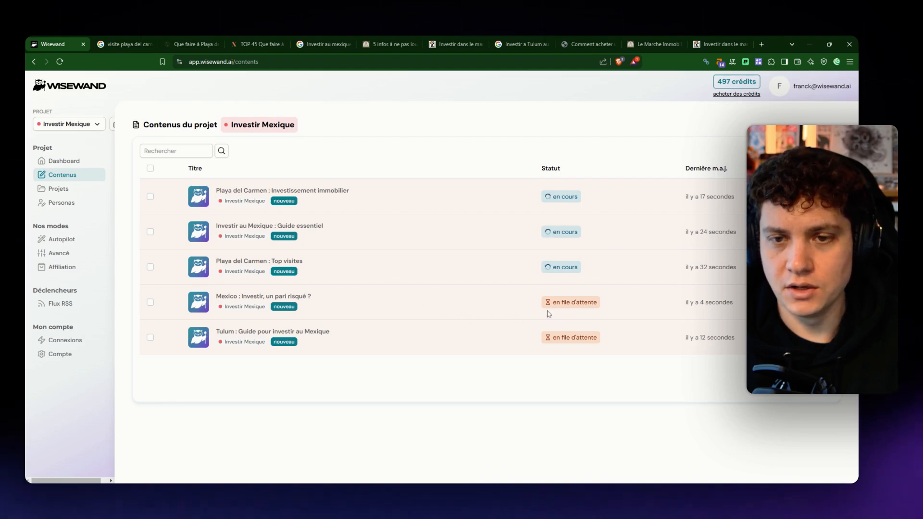
pyautogui.press('F5')
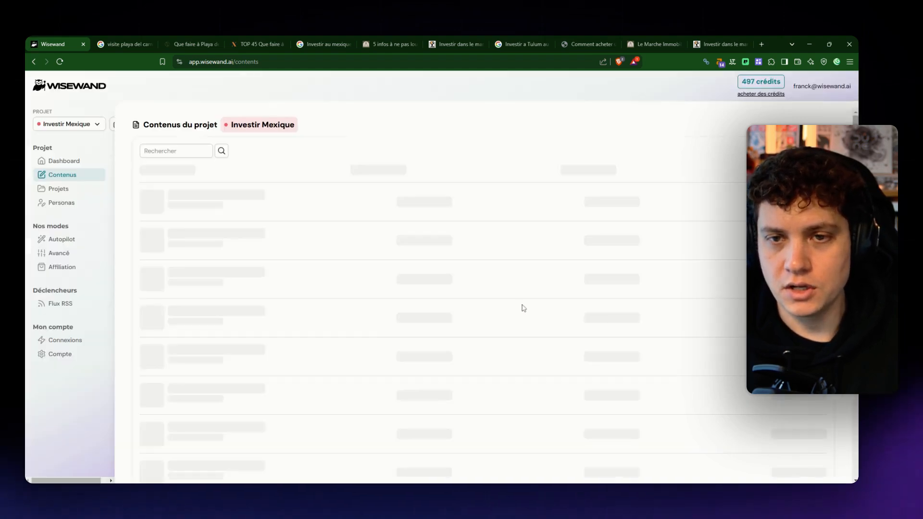